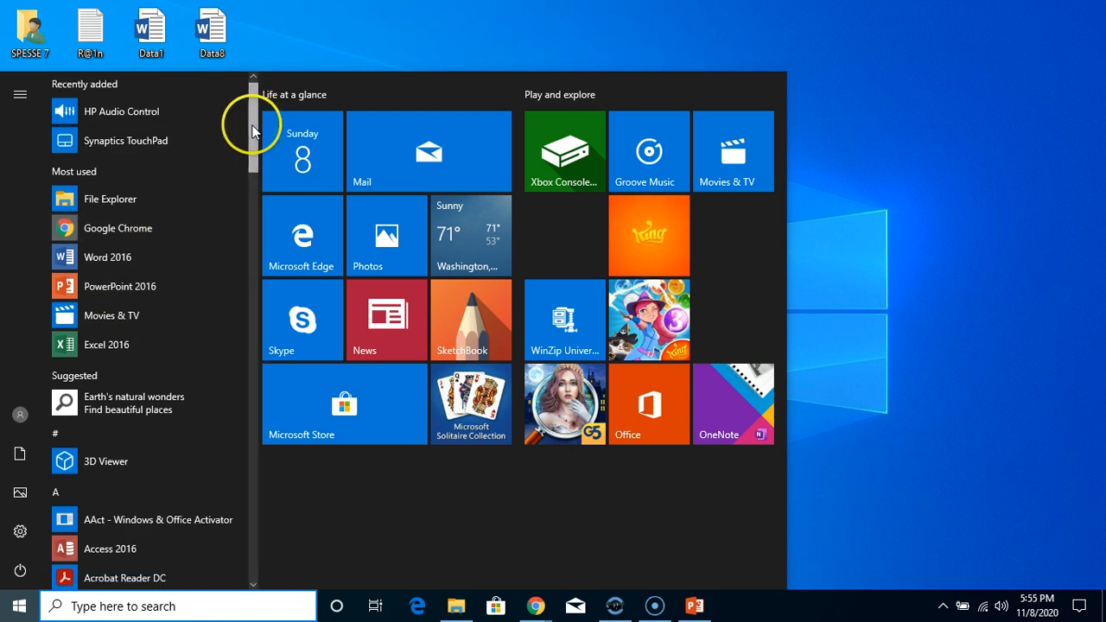
Launch Word 2016 from the installed apps list and create a new blank document
{"action": "left_click", "coordinate": [248, 316]}
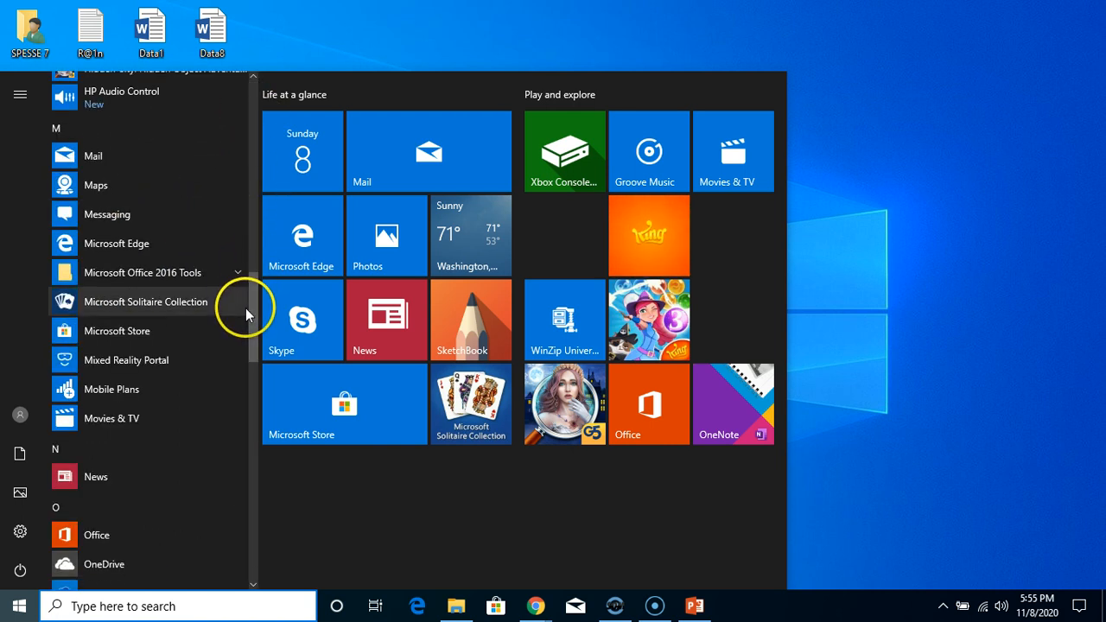
{"action": "left_click", "coordinate": [248, 433]}
{"action": "left_click", "coordinate": [249, 453]}
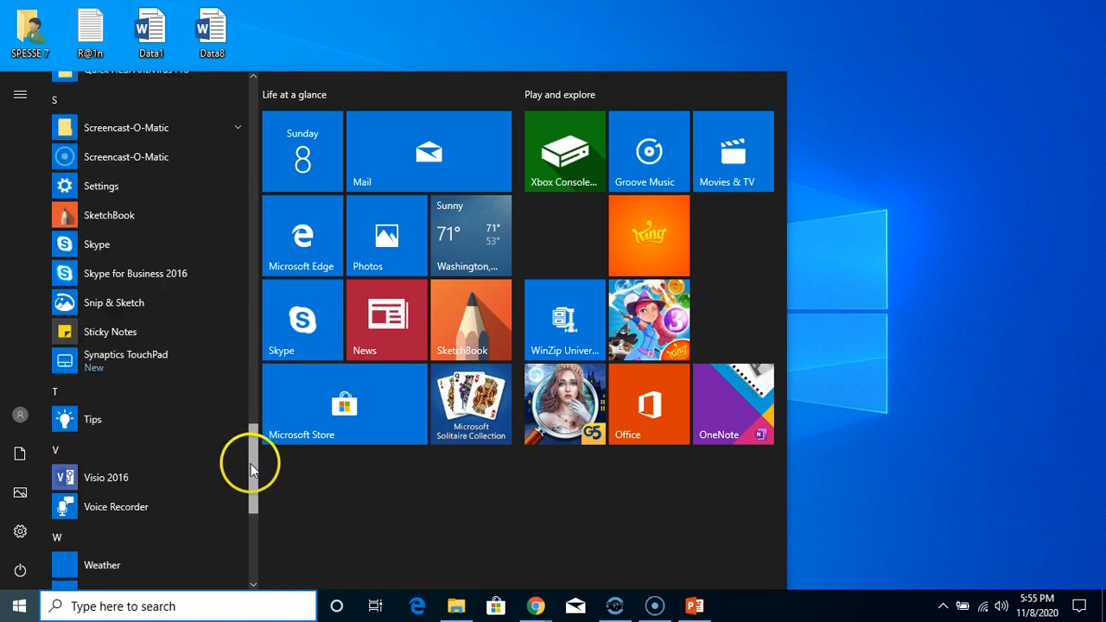
{"action": "left_click_drag", "start_coordinate": [251, 466], "coordinate": [251, 508]}
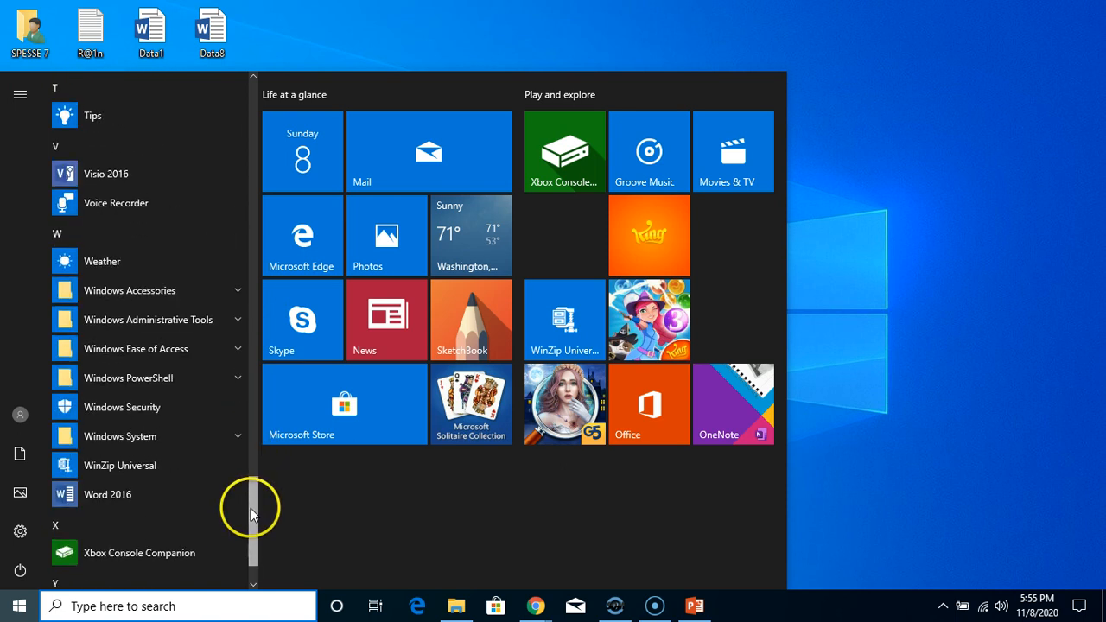
{"action": "left_click", "coordinate": [98, 496]}
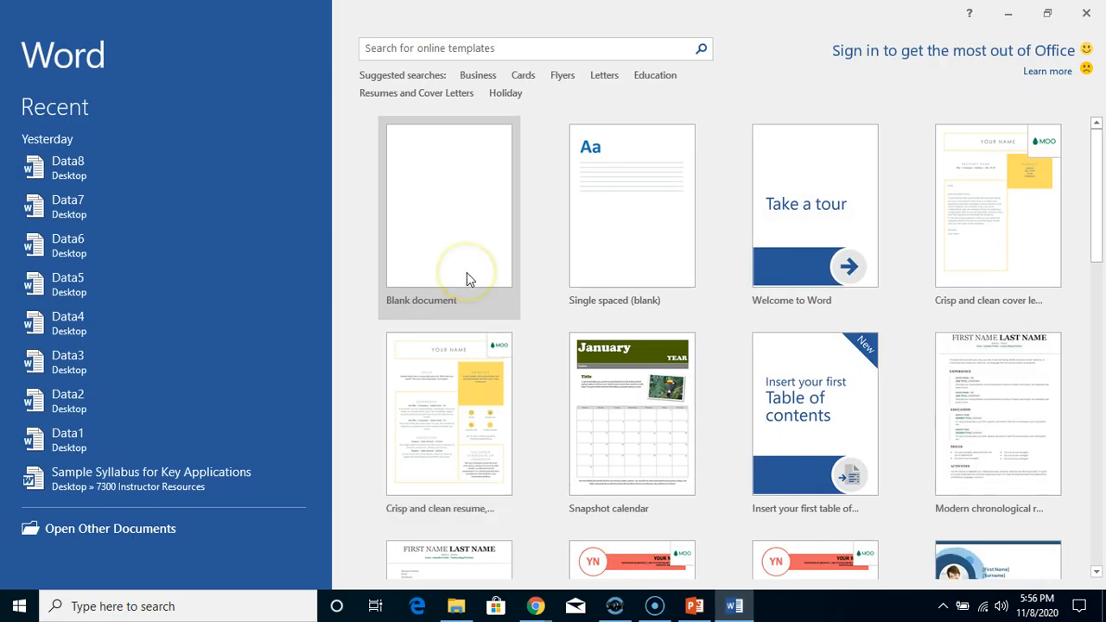
{"action": "left_click", "coordinate": [475, 242]}
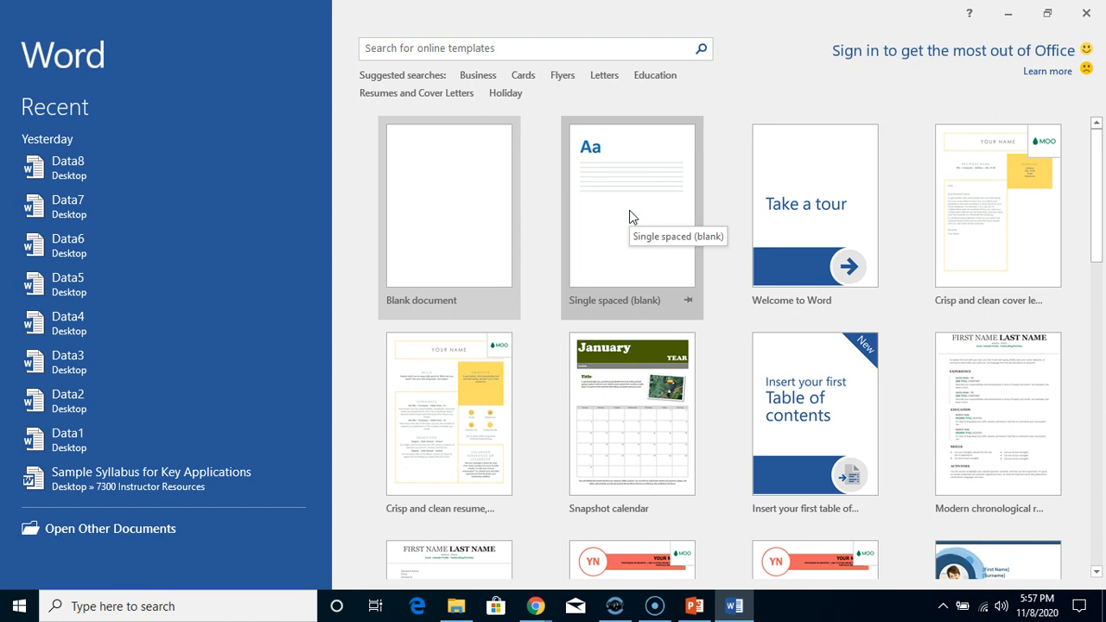
{"action": "left_click", "coordinate": [452, 218]}
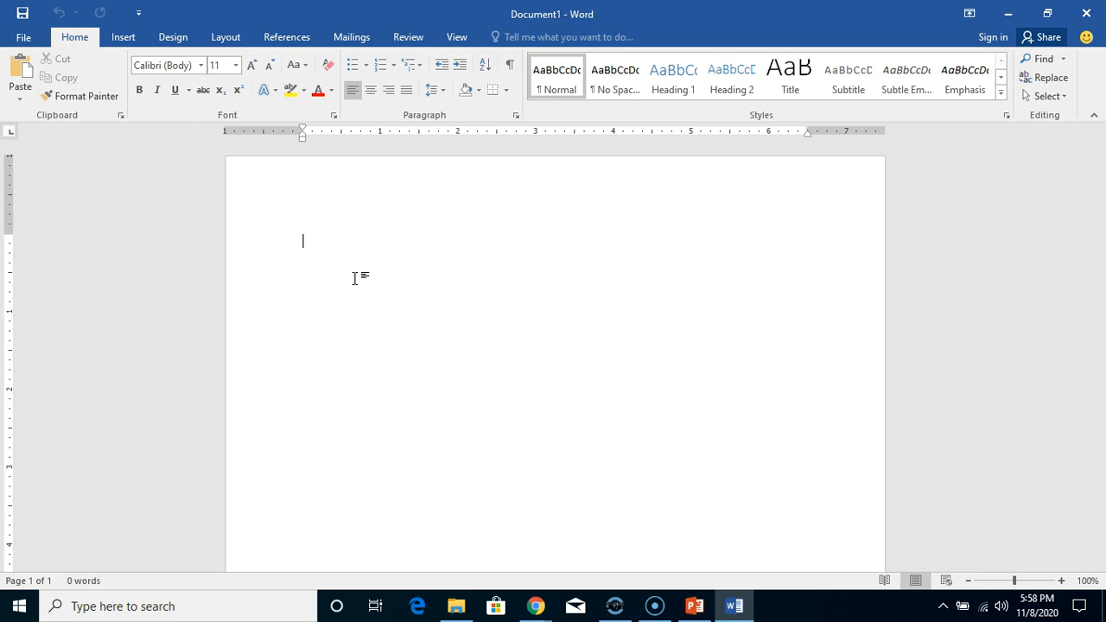
{"action": "left_click", "coordinate": [354, 275]}
{"action": "type", "text": "th"}
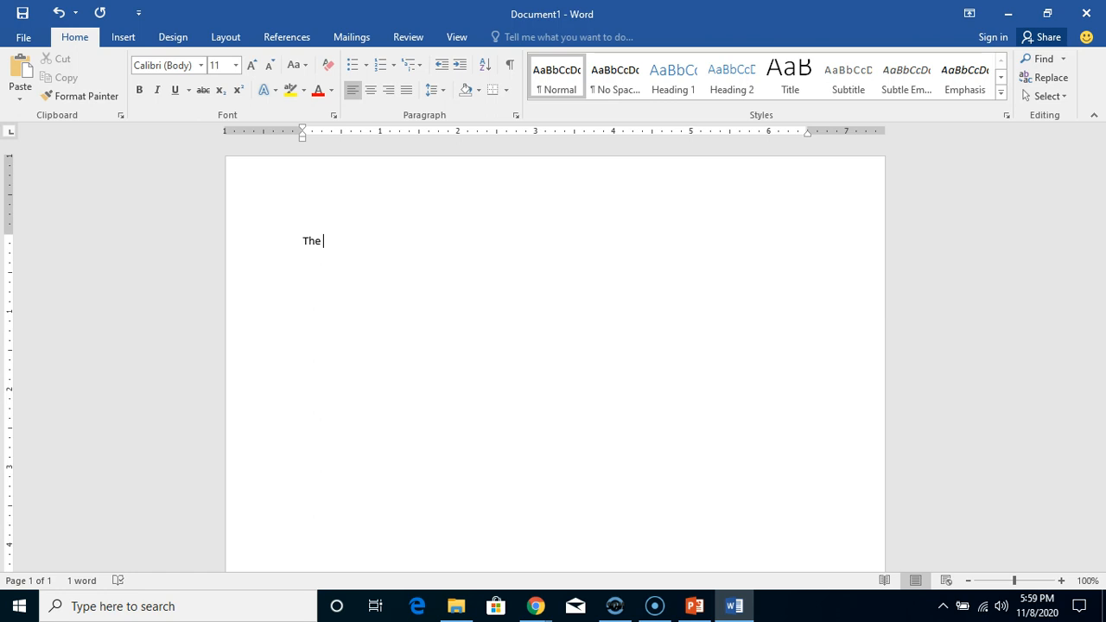
{"action": "key", "text": "BackSpace"}
{"action": "key", "text": "BackSpace"}
{"action": "key", "text": "BackSpace"}
{"action": "type", "text": "T"}
{"action": "key", "text": "BackSpace"}
{"action": "type", "text": "THE"}
{"action": "key", "text": "BackSpace"}
{"action": "key", "text": "BackSpace"}
{"action": "key", "text": "BackSpace"}
{"action": "type", "text": "The"}
{"action": "key", "text": "BackSpace"}
{"action": "key", "text": "BackSpace"}
{"action": "key", "text": "BackSpace"}
{"action": "type", "text": "The"}
{"action": "key", "text": "BackSpace"}
{"action": "key", "text": "BackSpace"}
{"action": "key", "text": "BackSpace"}
Write the opening sentence "The man has been waiting for me." in the blank document
{"action": "type", "text": "The man has been"}
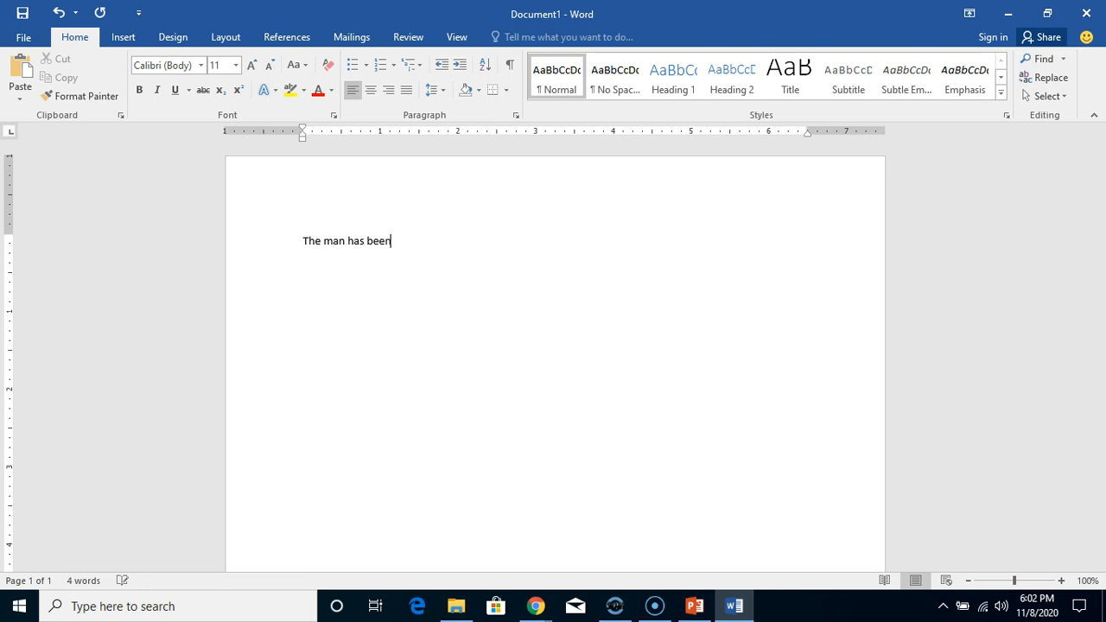
{"action": "type", "text": " waiting for "}
{"action": "type", "text": "me."}
Begin the second sentence with "He cannot afford to", using "cannot" instead of the contraction "can't"
{"action": "type", "text": " He ca"}
{"action": "type", "text": "n't"}
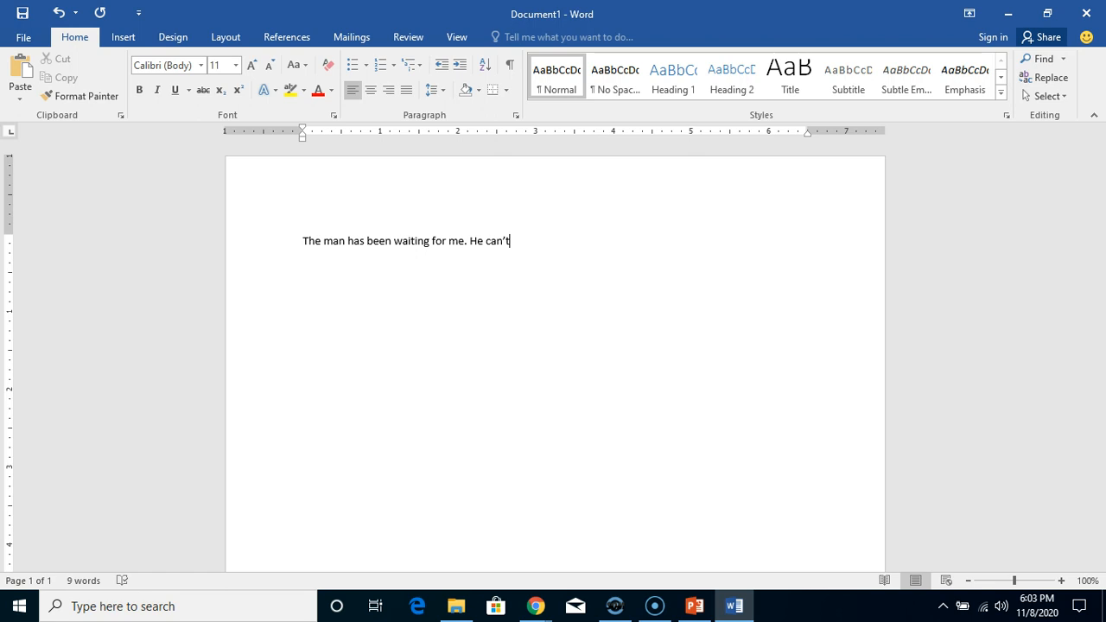
{"action": "type", "text": " afford"}
{"action": "key", "text": "BackSpace"}
{"action": "key", "text": "BackSpace"}
{"action": "key", "text": "BackSpace"}
{"action": "key", "text": "BackSpace"}
{"action": "key", "text": "BackSpace"}
{"action": "key", "text": "BackSpace"}
{"action": "key", "text": "BackSpace"}
{"action": "key", "text": "BackSpace"}
{"action": "key", "text": "BackSpace"}
{"action": "key", "text": "BackSpace"}
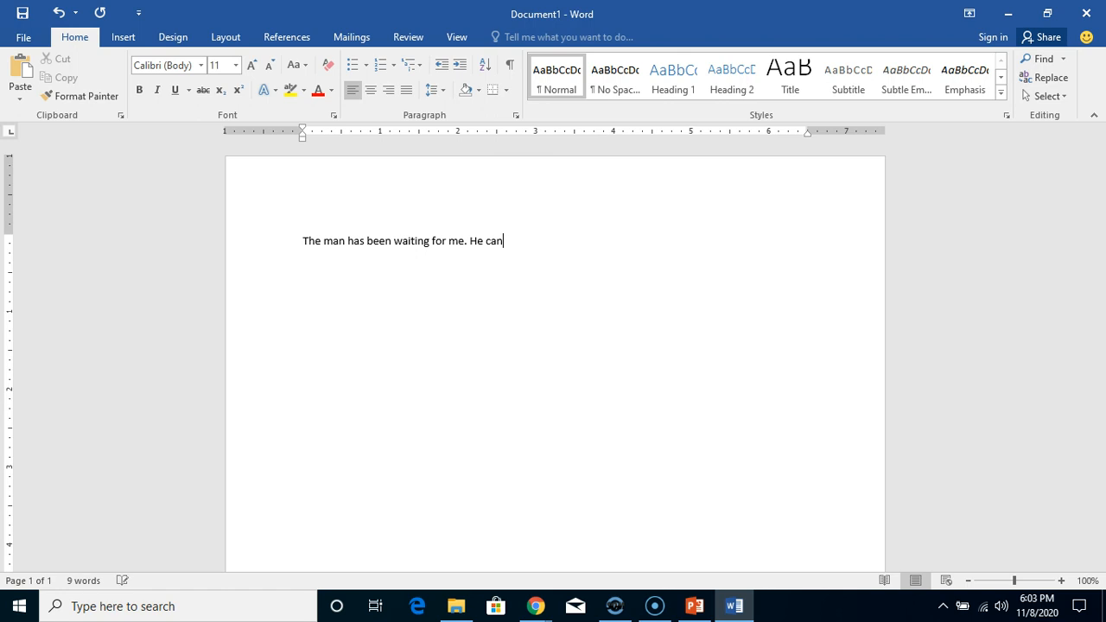
{"action": "type", "text": "not afford to"}
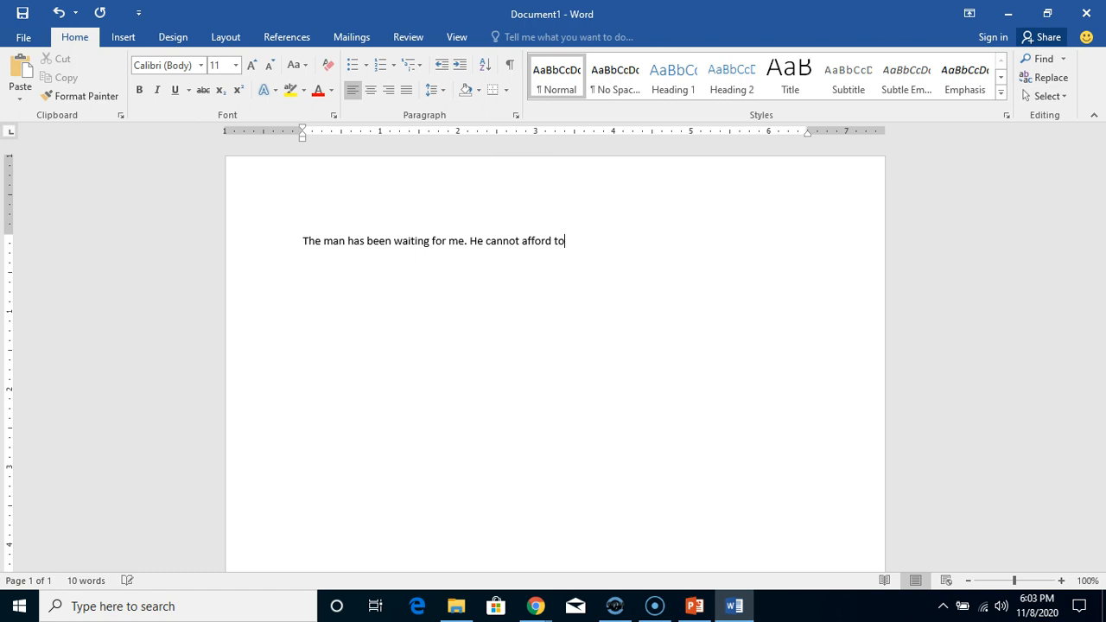
Continue the paragraph with "wait further. Just make sure you arrive early to meet the man. I have tried"
{"action": "type", "text": " wait further. Just make "}
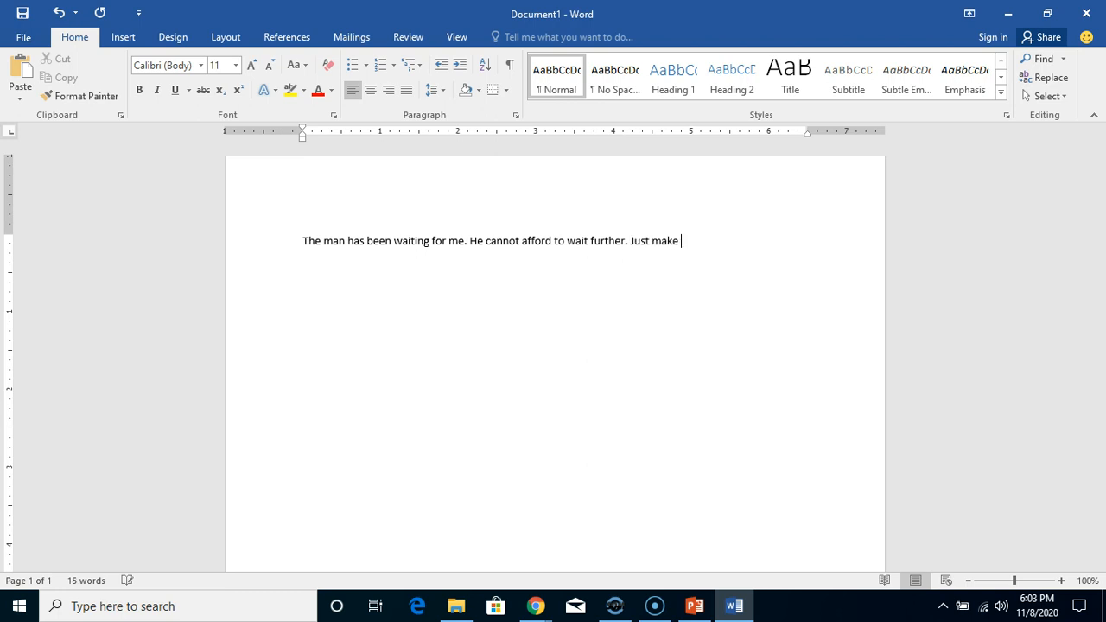
{"action": "type", "text": "sure you arrive early to "}
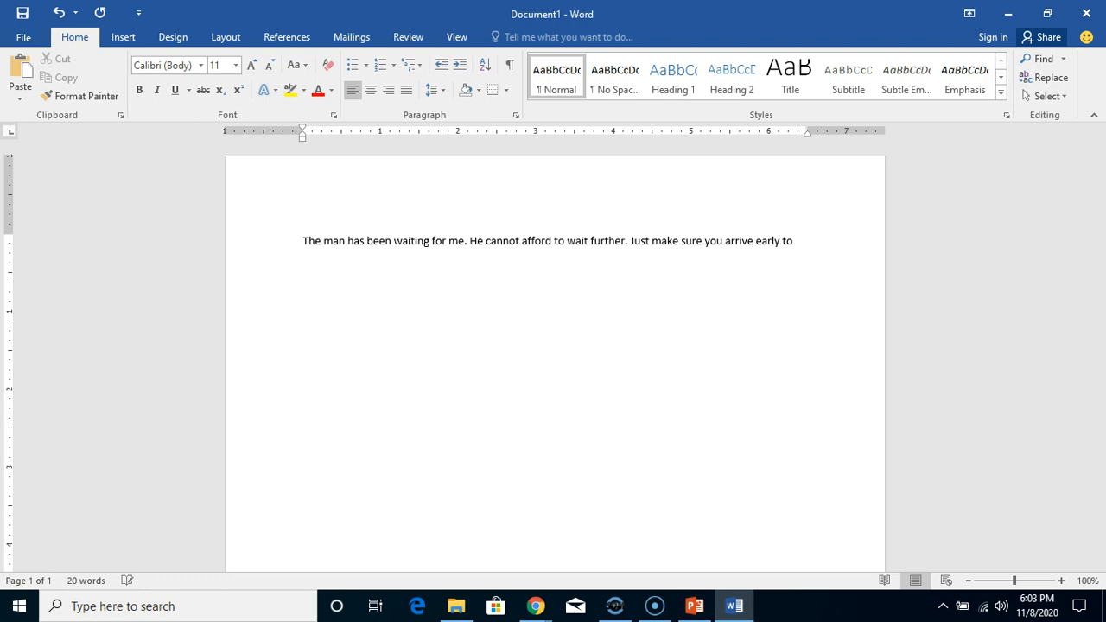
{"action": "type", "text": "me"}
{"action": "key", "text": "BackSpace"}
{"action": "type", "text": "e"}
{"action": "key", "text": "BackSpace"}
{"action": "type", "text": "e"}
{"action": "type", "text": "et the man. I have tried"}
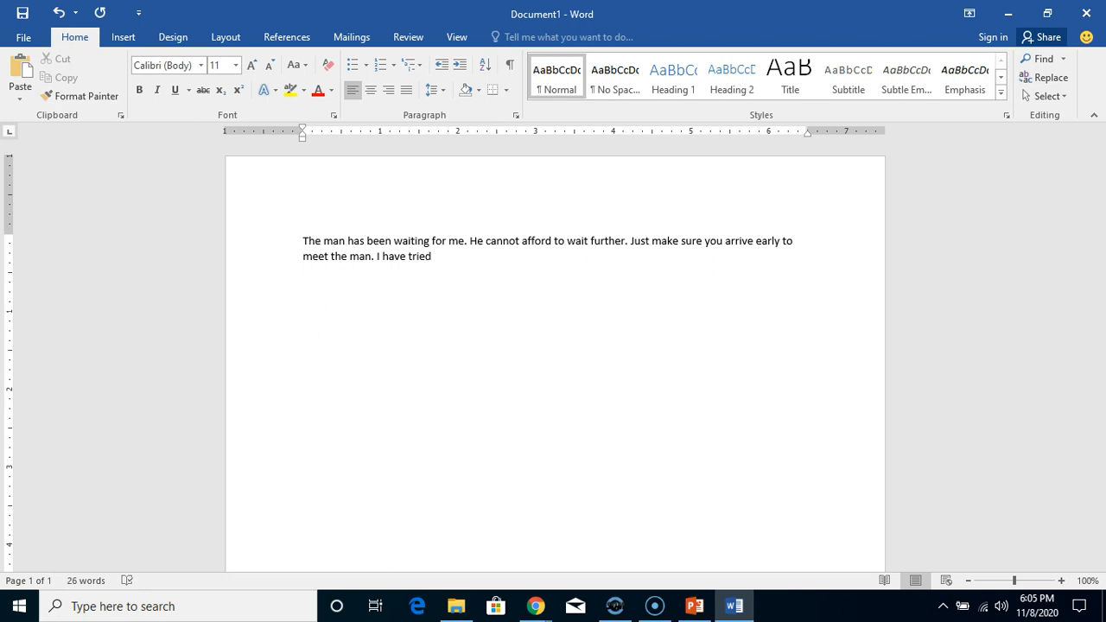
Finish the paragraph with "entertaining him but he refused to take anything from me. I guess he is angry with you."
{"action": "type", "text": "enter"}
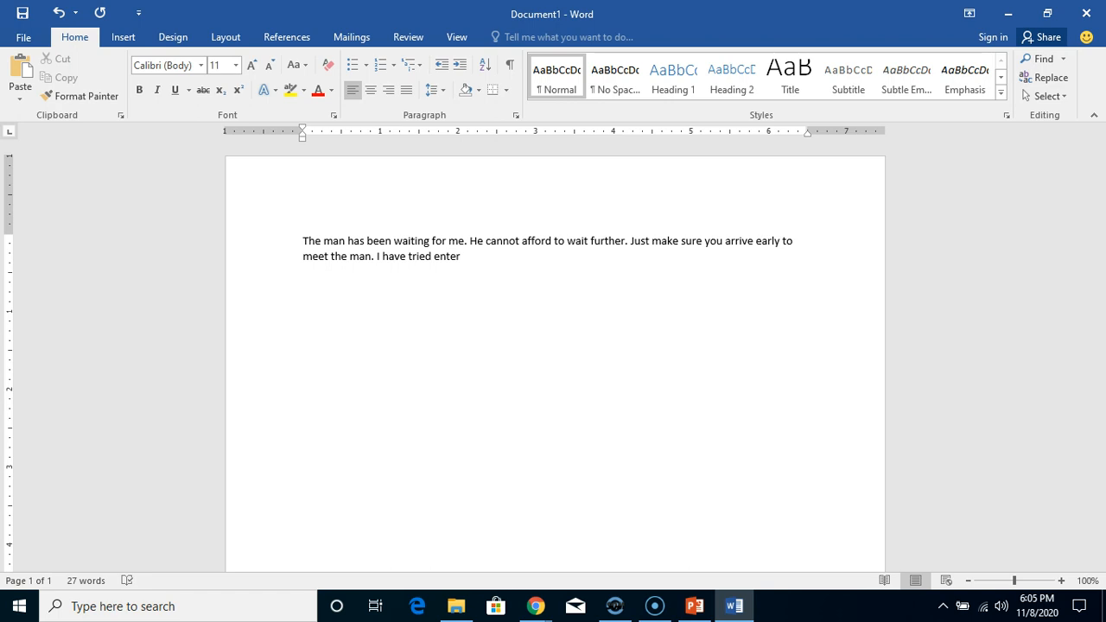
{"action": "type", "text": "taining him but he refused"}
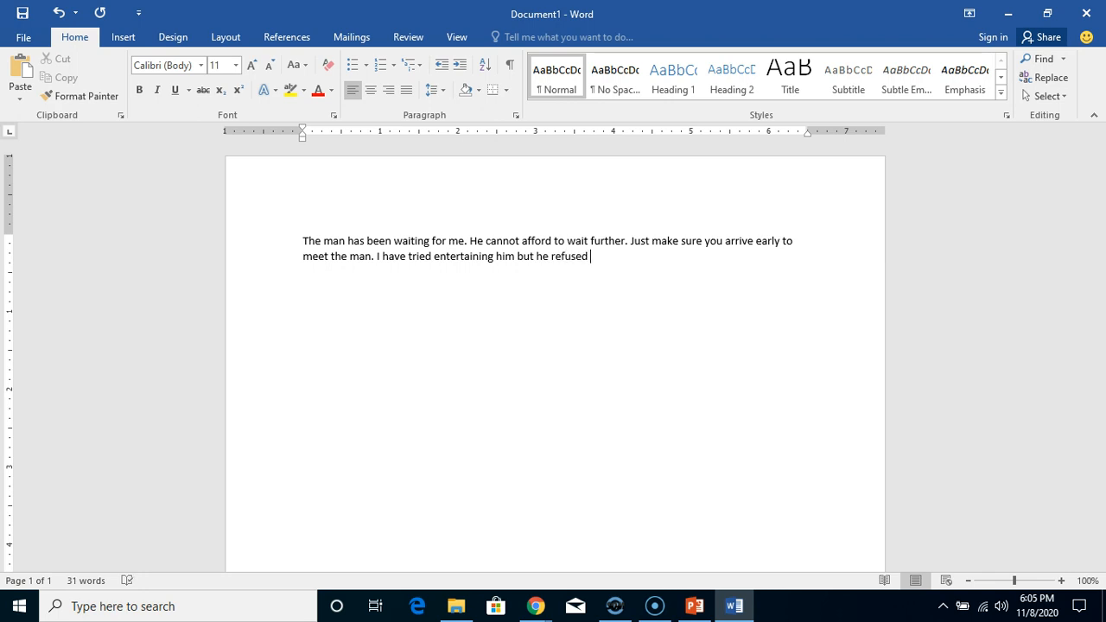
{"action": "type", "text": " to take anything from m"}
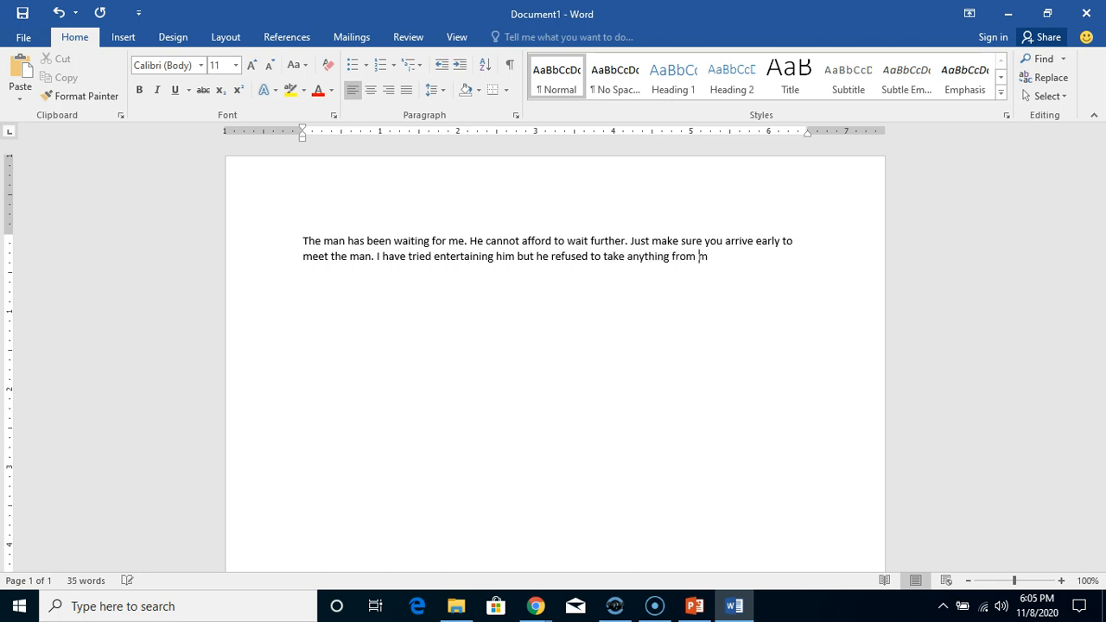
{"action": "type", "text": "e. I guess he is angry"}
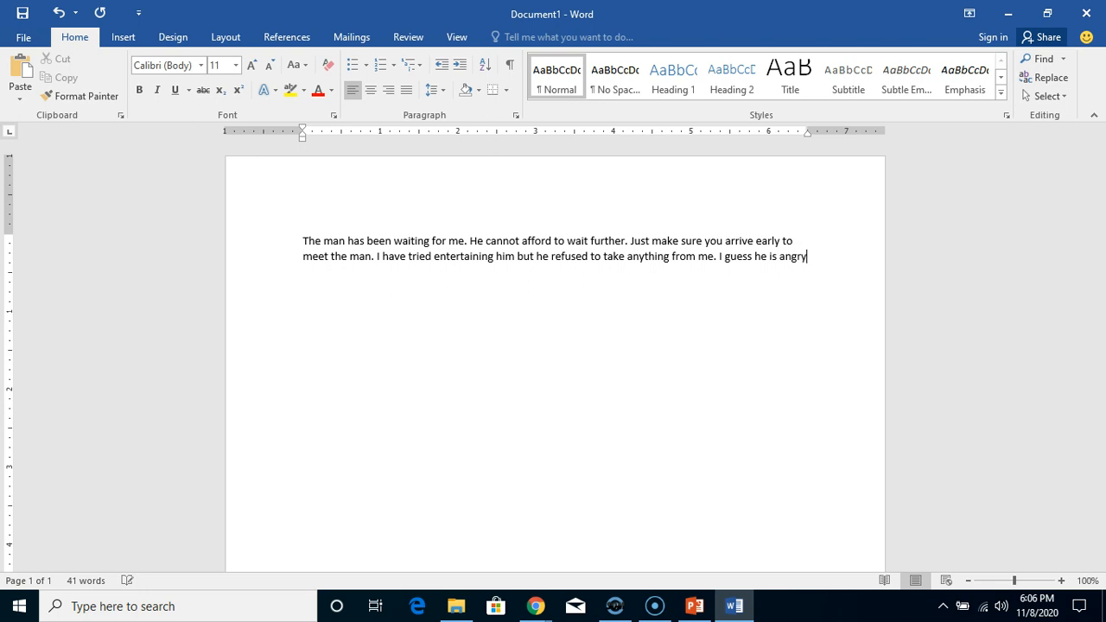
{"action": "type", "text": " wi"}
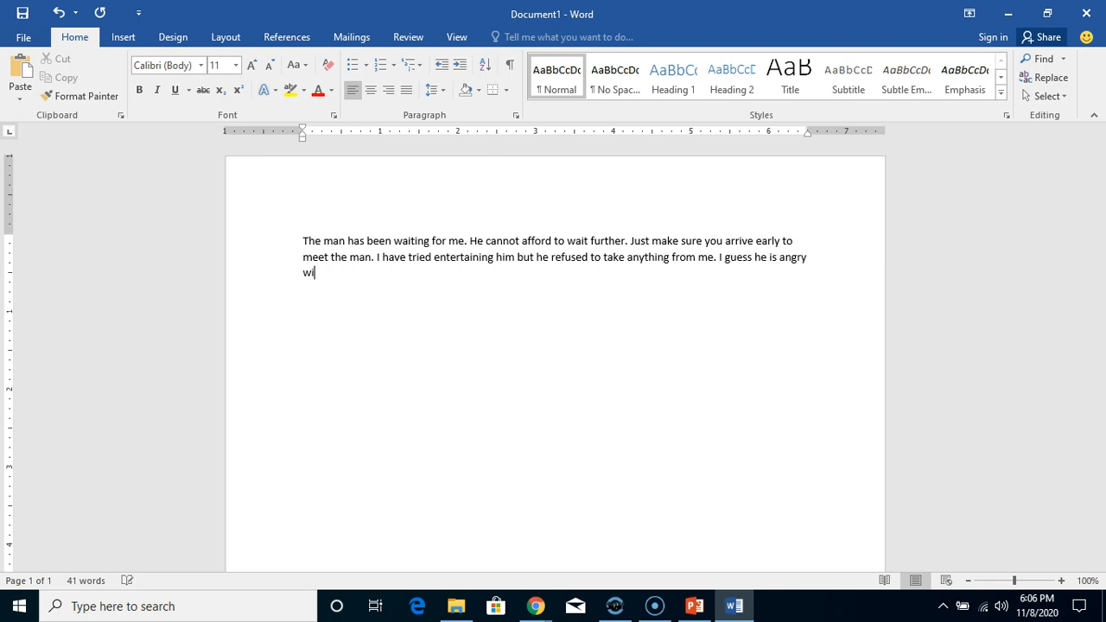
{"action": "type", "text": "th you."}
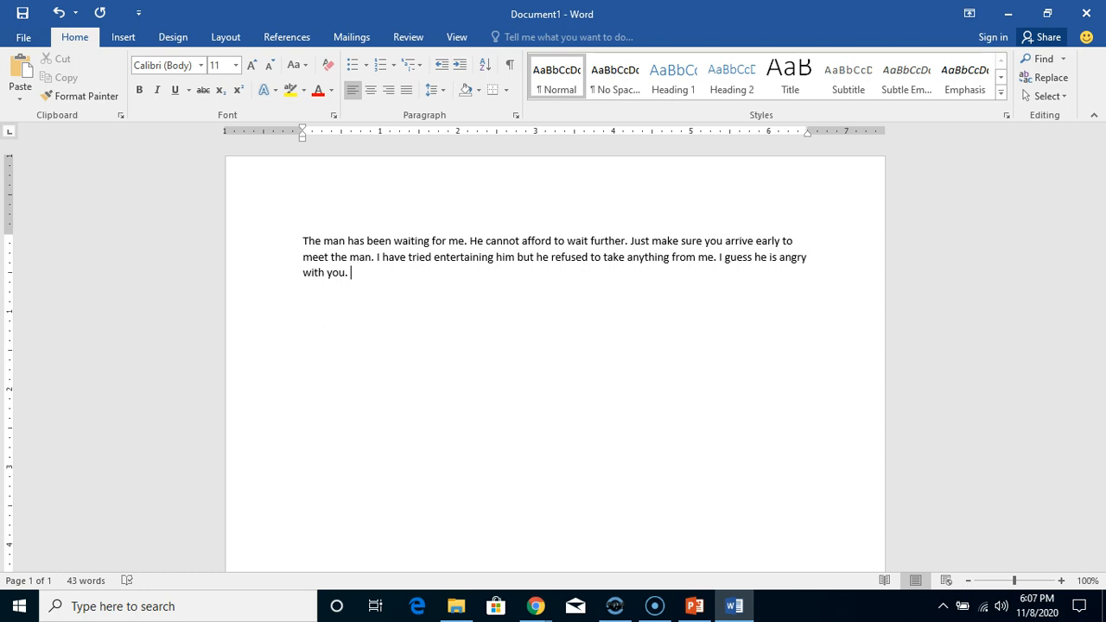
Add three new paragraph breaks after the end of the text
{"action": "key", "text": "Return"}
{"action": "key", "text": "Return"}
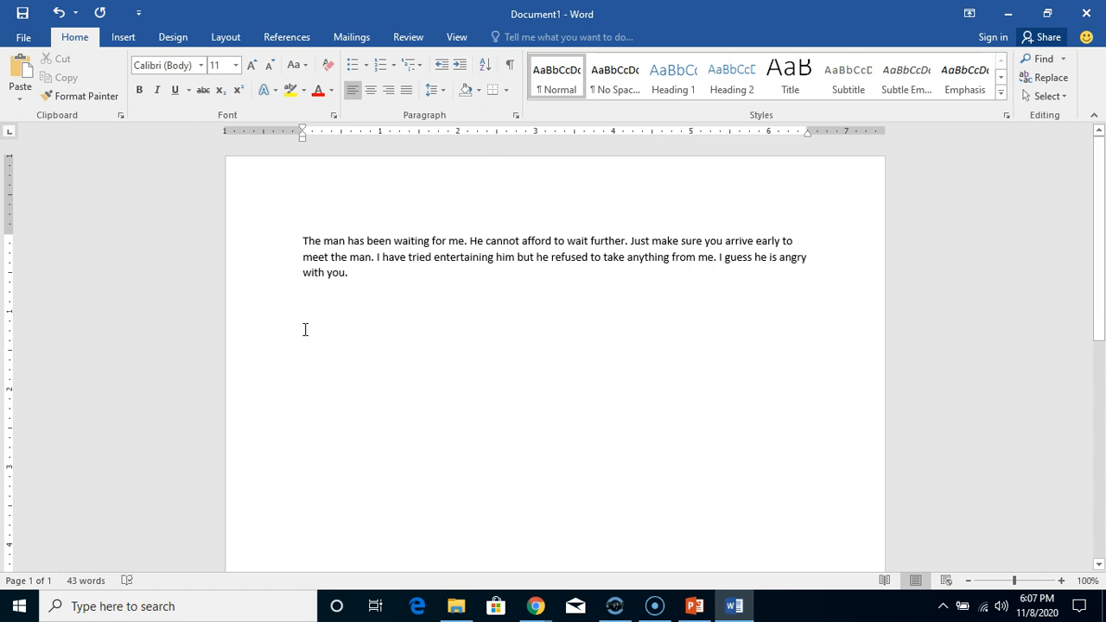
{"action": "key", "text": "Return"}
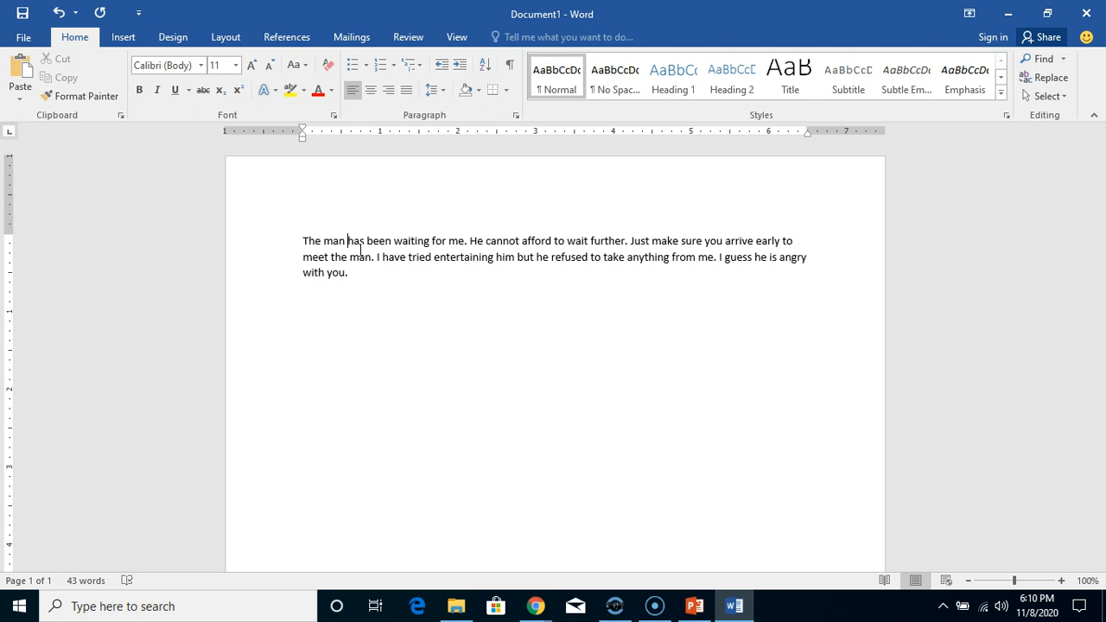
Delete the word "has" after "The man" in the first sentence
{"action": "key", "text": "Delete"}
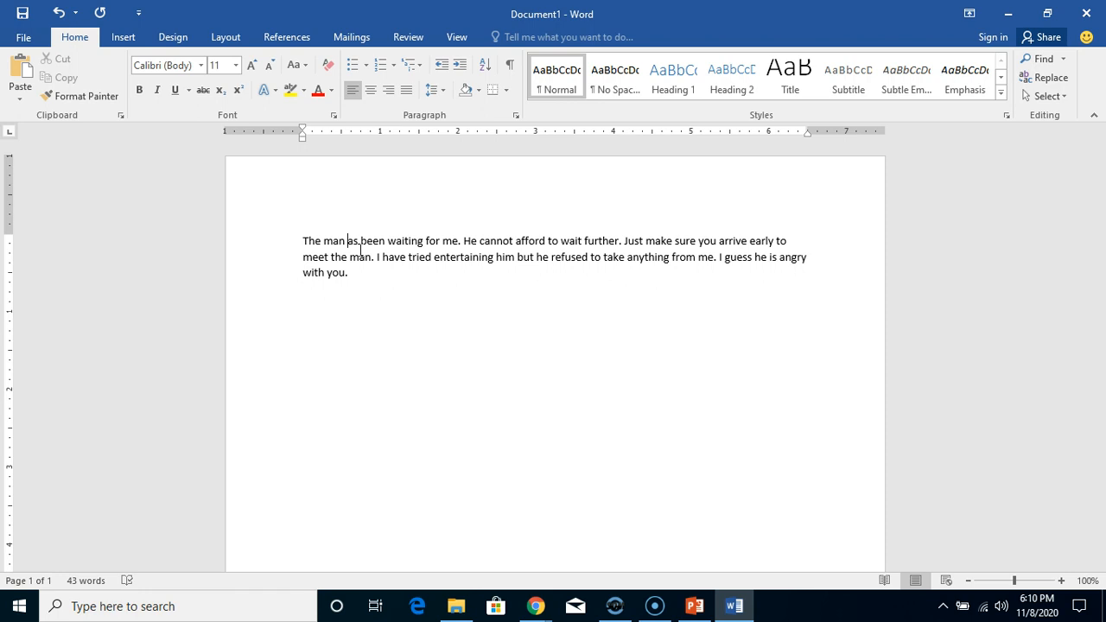
{"action": "key", "text": "Delete"}
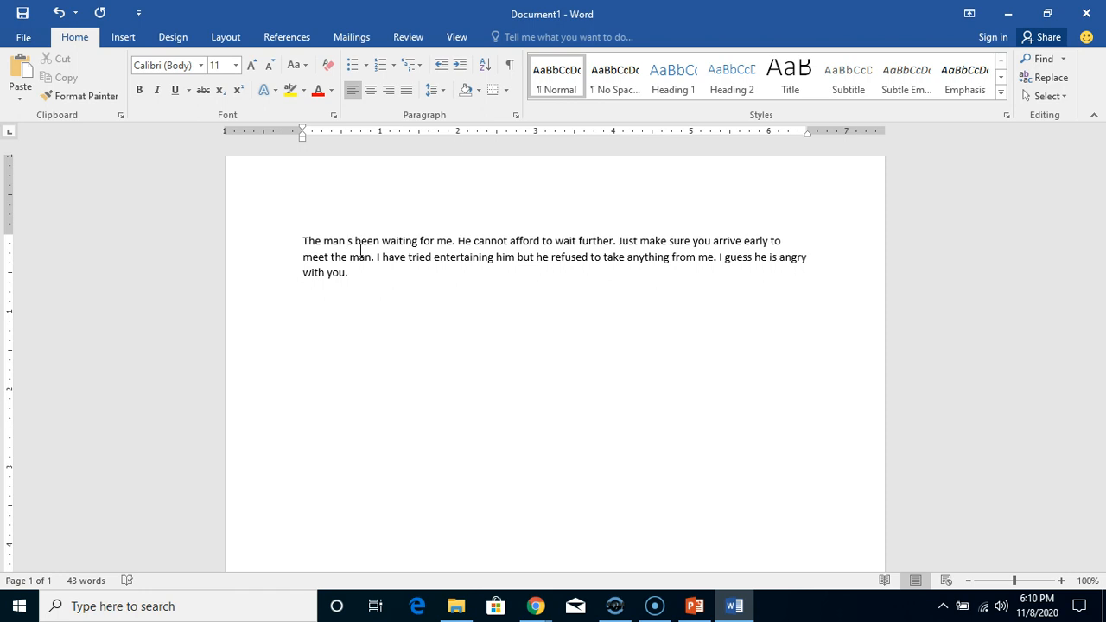
{"action": "key", "text": "Delete"}
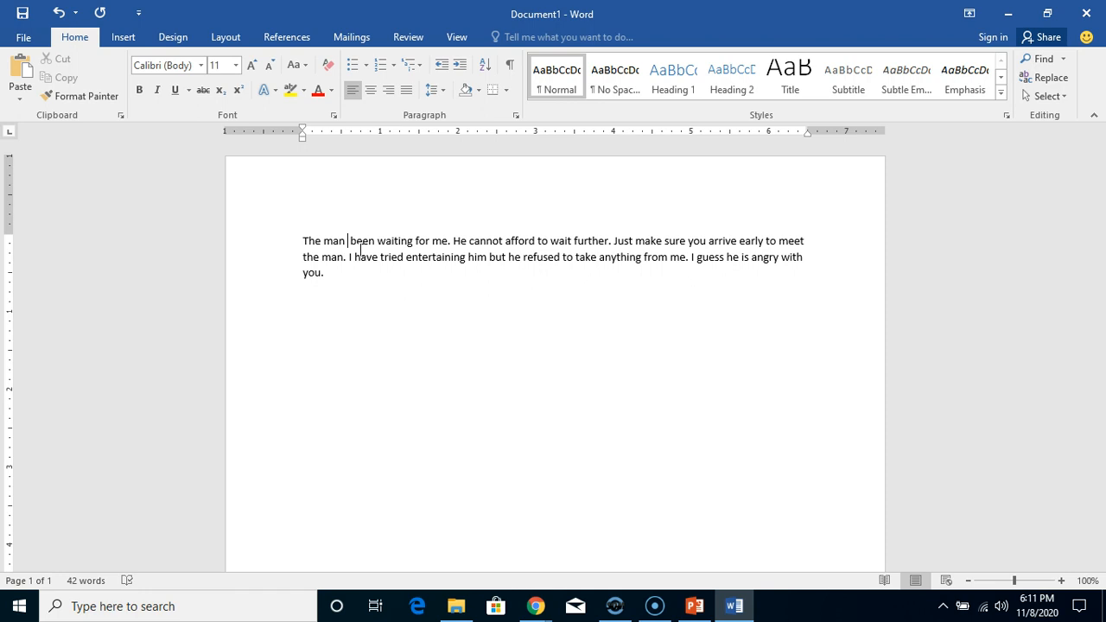
Erase the word "man" after "The" in the first sentence
{"action": "key", "text": "BackSpace"}
{"action": "key", "text": "BackSpace"}
{"action": "key", "text": "BackSpace"}
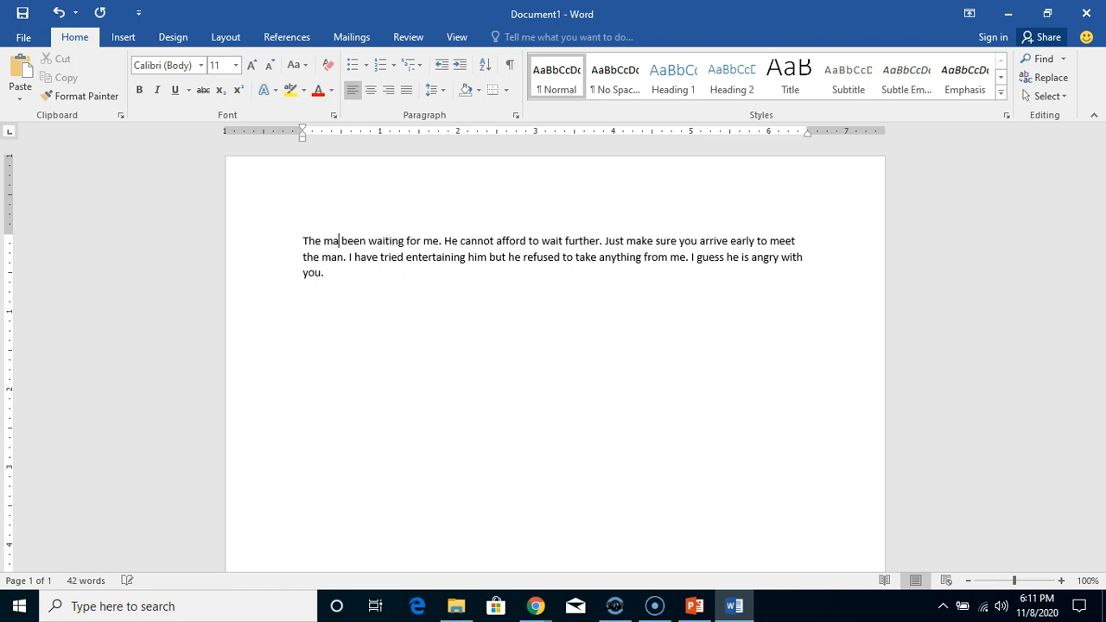
{"action": "key", "text": "BackSpace"}
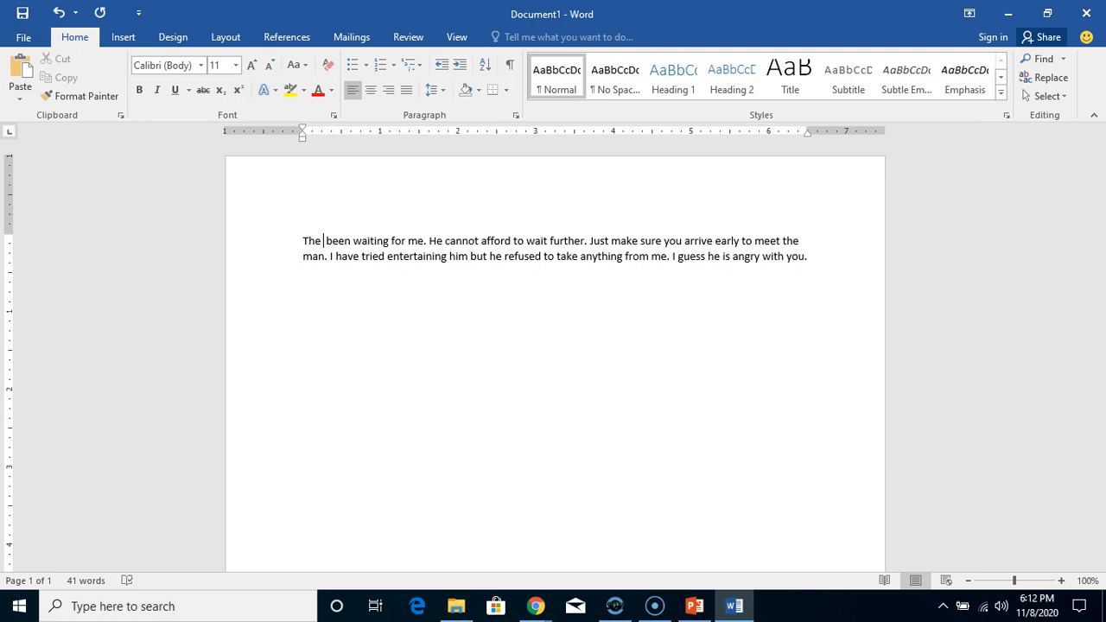
Delete the extra space and the word "been" before "waiting" in the first sentence
{"action": "key", "text": "Delete"}
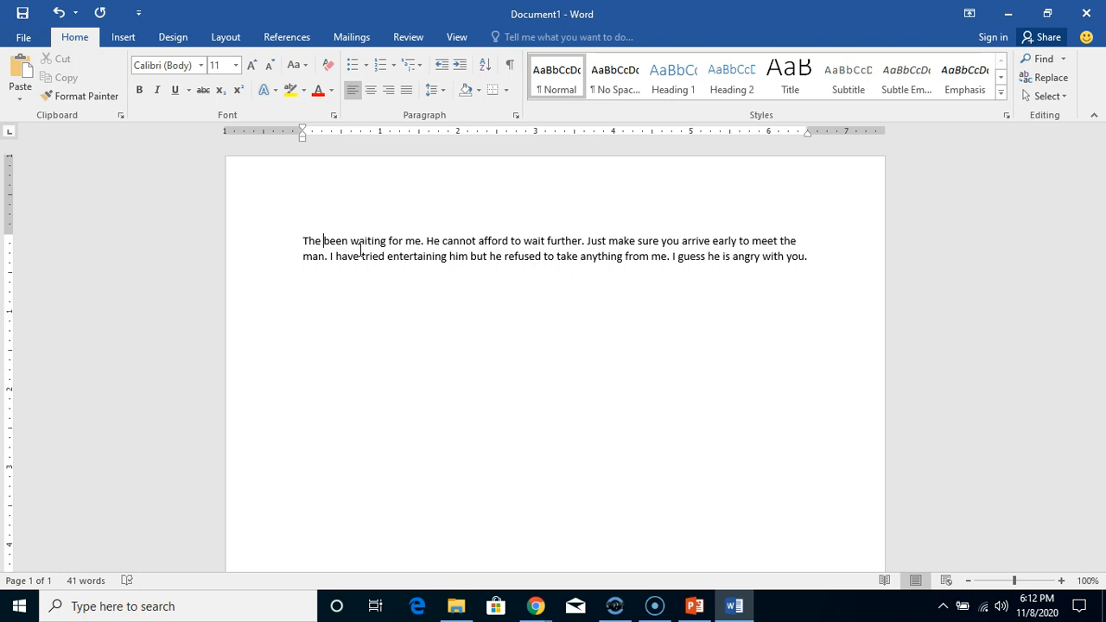
{"action": "key", "text": "Delete"}
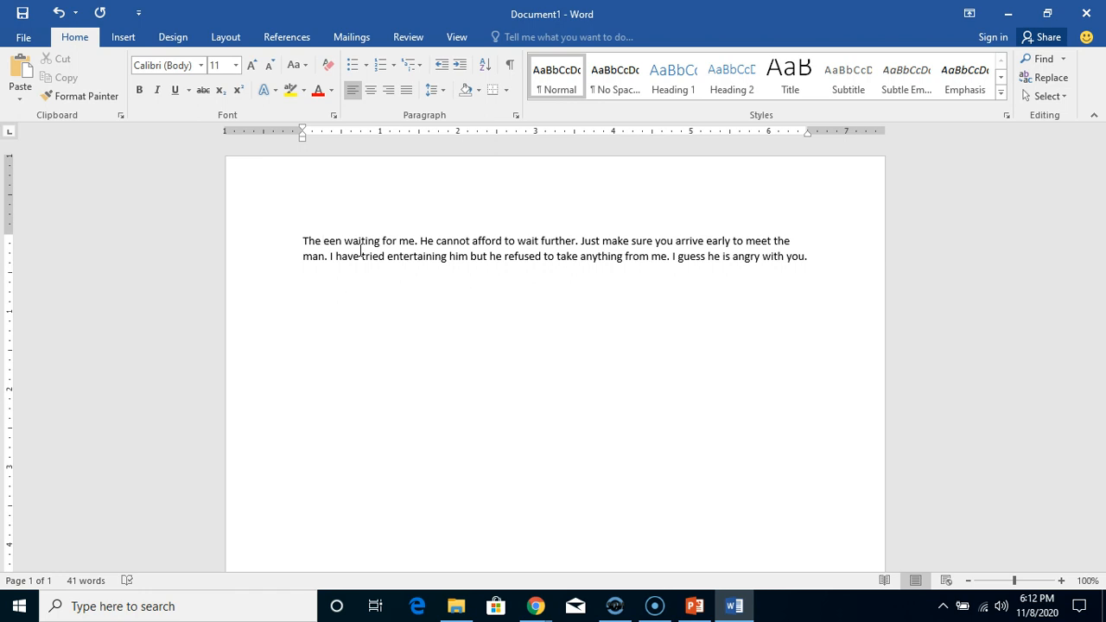
{"action": "key", "text": "Delete"}
{"action": "key", "text": "Delete"}
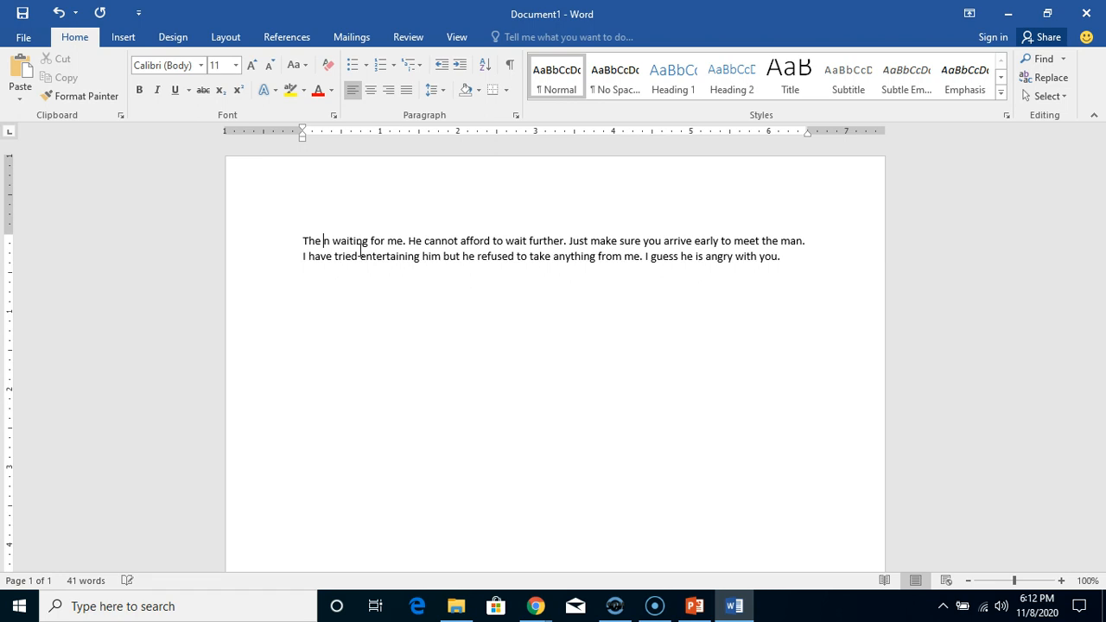
{"action": "key", "text": "Delete"}
{"action": "key", "text": "Delete"}
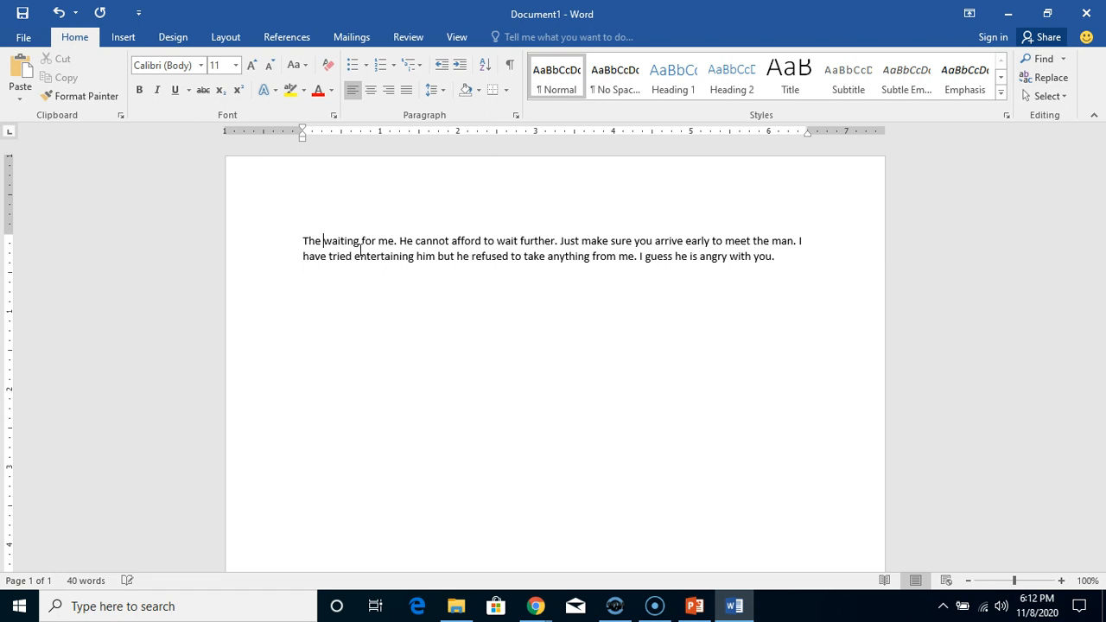